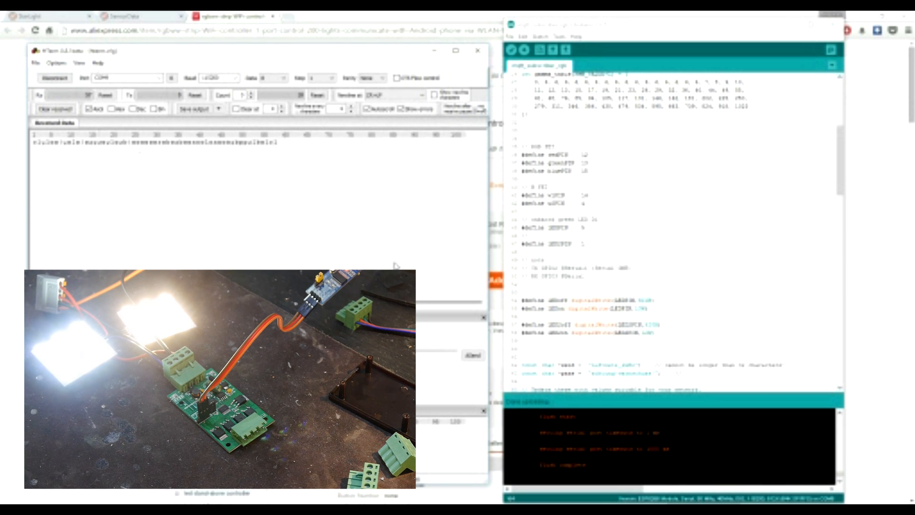
Verify the board and port settings, then compile and upload the LED controller sketch to the ESP8266.
{"action": "left_click", "coordinate": [586, 244]}
{"action": "scroll", "coordinate": [608, 250], "scroll_direction": "down", "scroll_amount": 3}
{"action": "scroll", "coordinate": [629, 176], "scroll_direction": "up", "scroll_amount": 3}
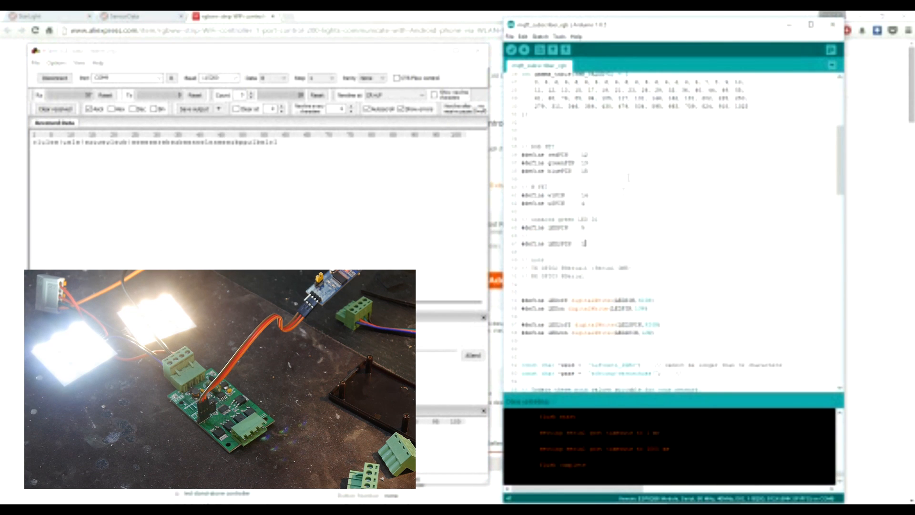
{"action": "scroll", "coordinate": [691, 242], "scroll_direction": "up", "scroll_amount": 10}
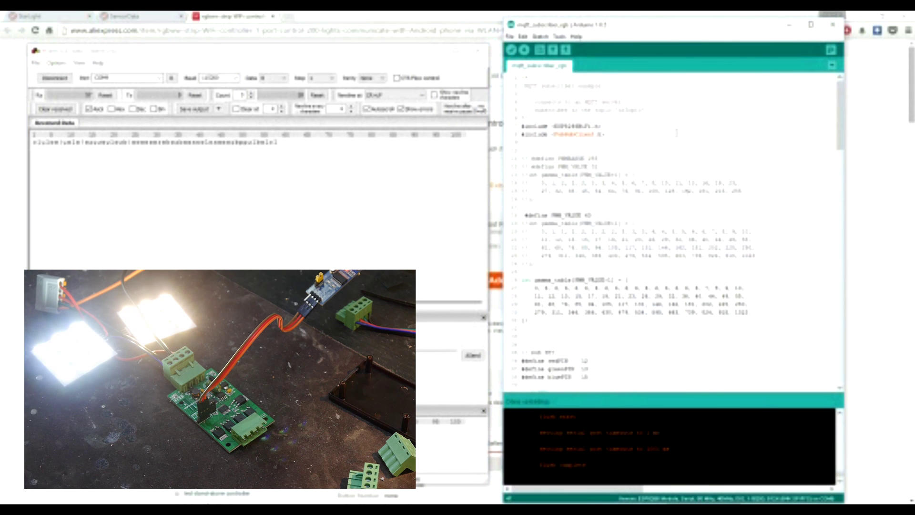
{"action": "left_click", "coordinate": [558, 37]}
{"action": "mouse_move", "coordinate": [629, 168]}
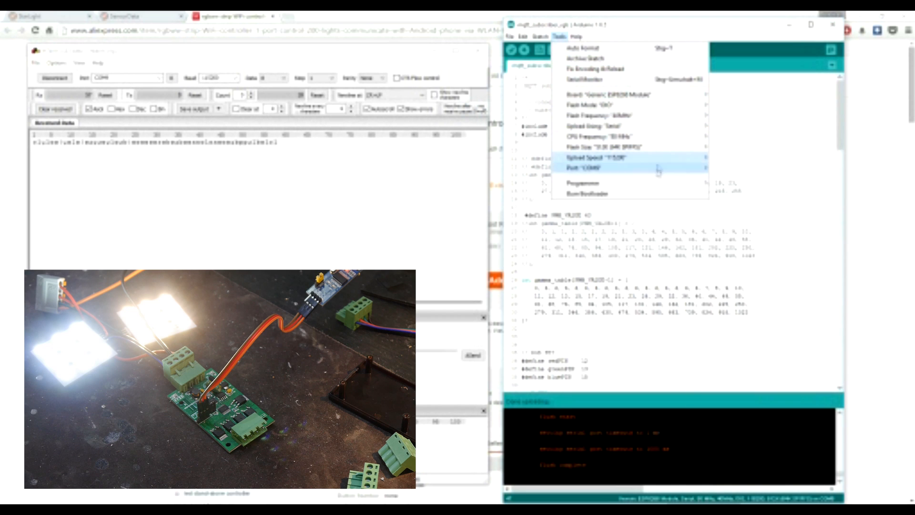
{"action": "left_click", "coordinate": [725, 188]}
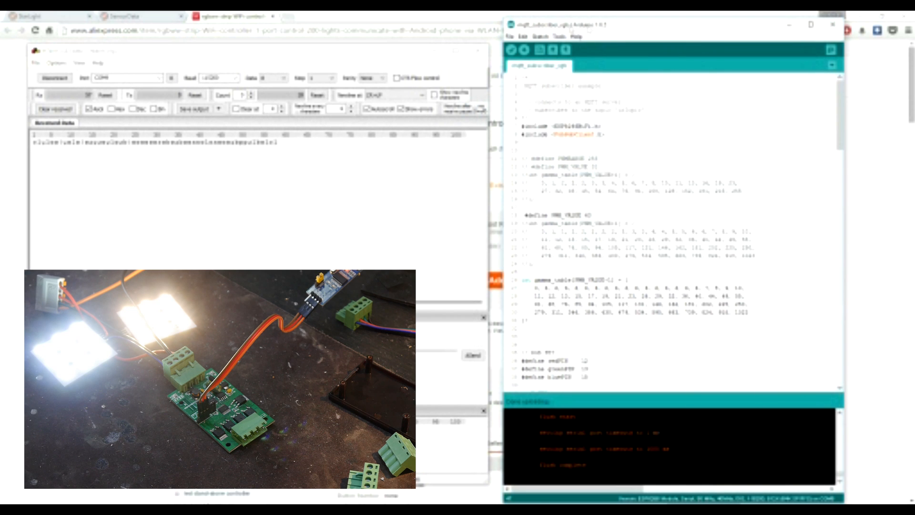
{"action": "left_click", "coordinate": [524, 50]}
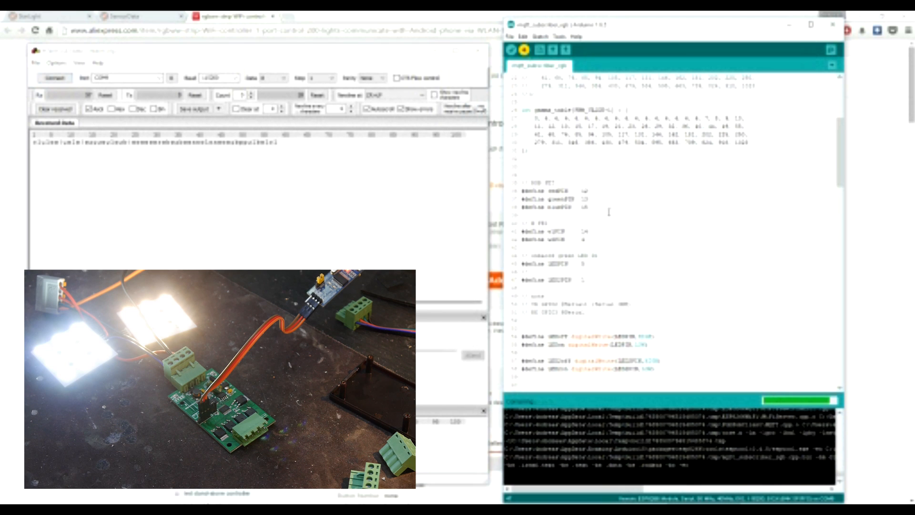
{"action": "scroll", "coordinate": [605, 204], "scroll_direction": "down", "scroll_amount": 1}
{"action": "scroll", "coordinate": [603, 199], "scroll_direction": "up", "scroll_amount": 1}
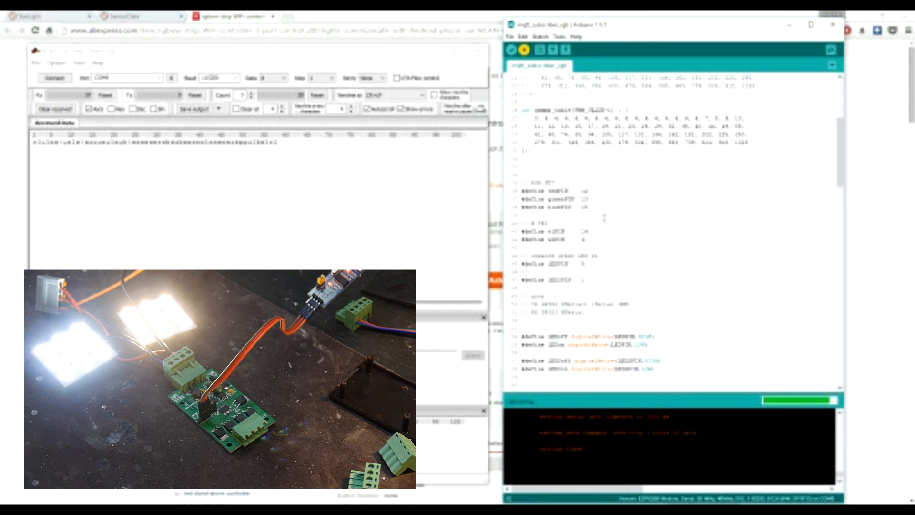
{"action": "scroll", "coordinate": [581, 253], "scroll_direction": "down", "scroll_amount": 2}
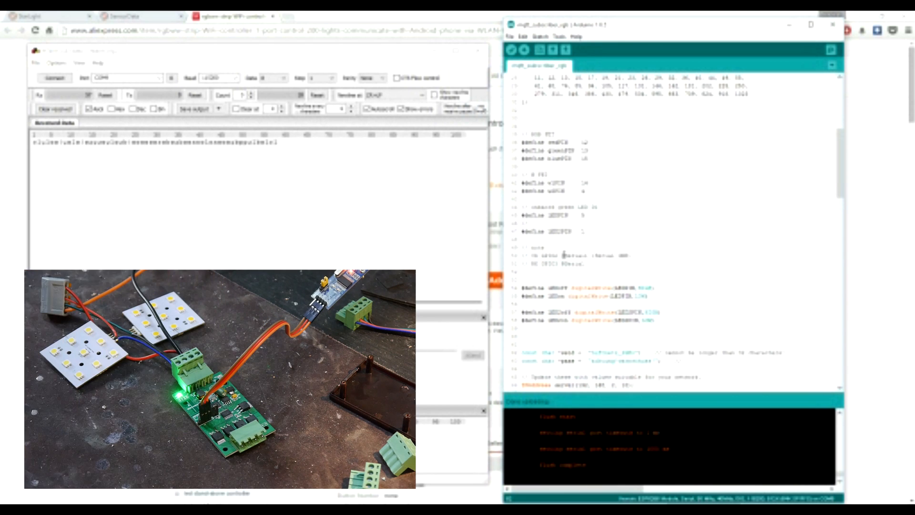
Connect to the board's COM port, watch its startup messages, then clear the received output.
{"action": "left_click", "coordinate": [66, 80]}
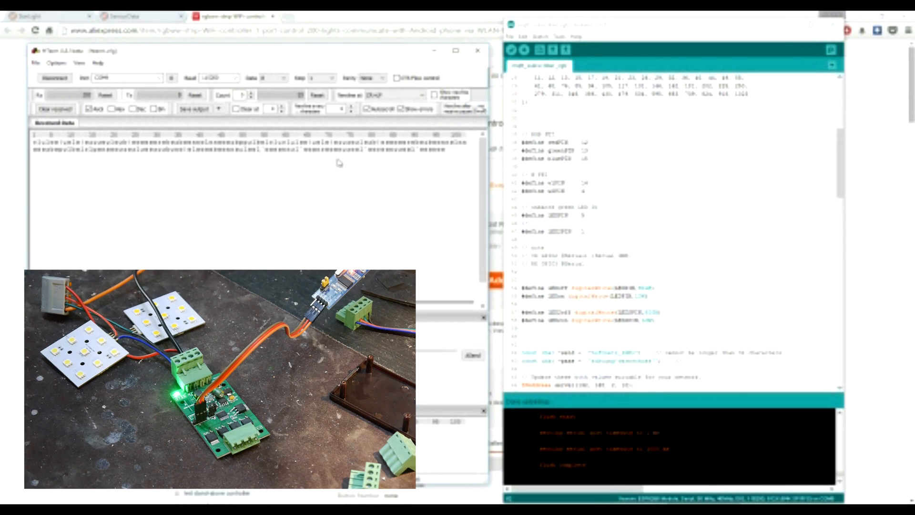
{"action": "left_click", "coordinate": [70, 112]}
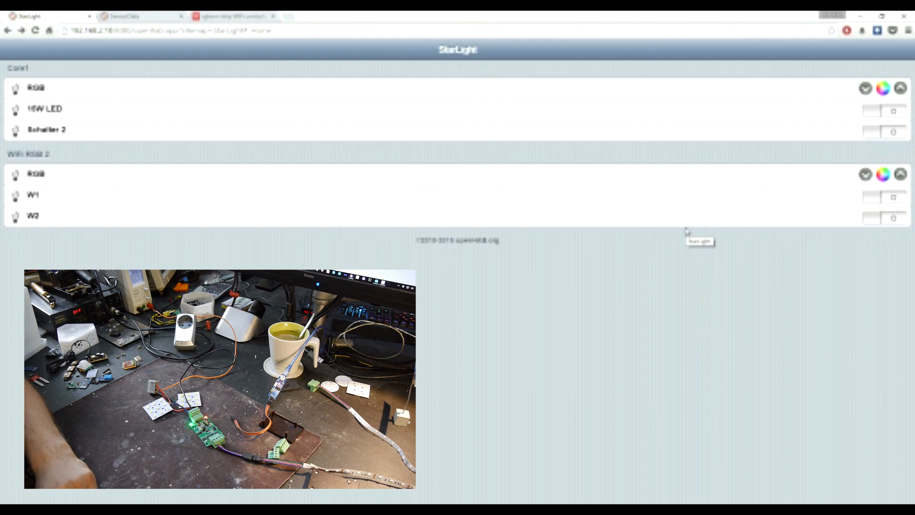
Switch on the W2 white channel and switch off W1 on the WiFi RGB 2 controller.
{"action": "left_click", "coordinate": [887, 218]}
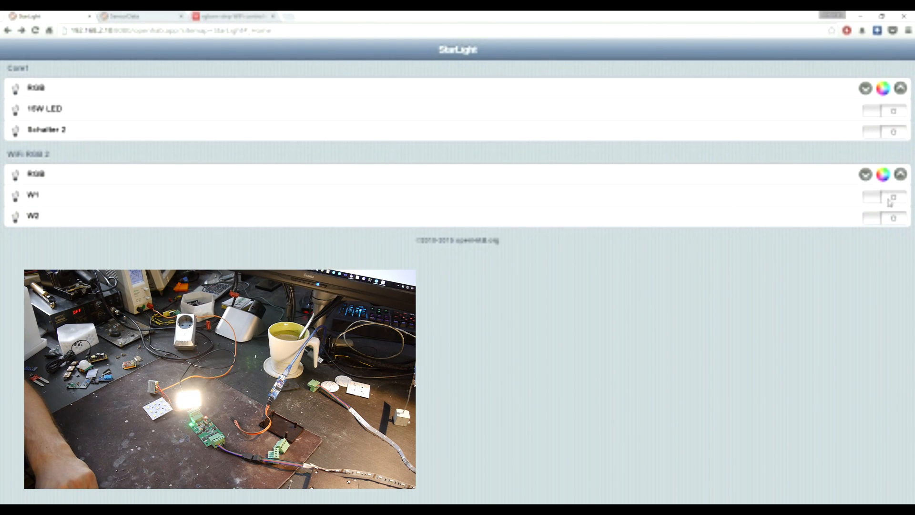
{"action": "left_click", "coordinate": [887, 197]}
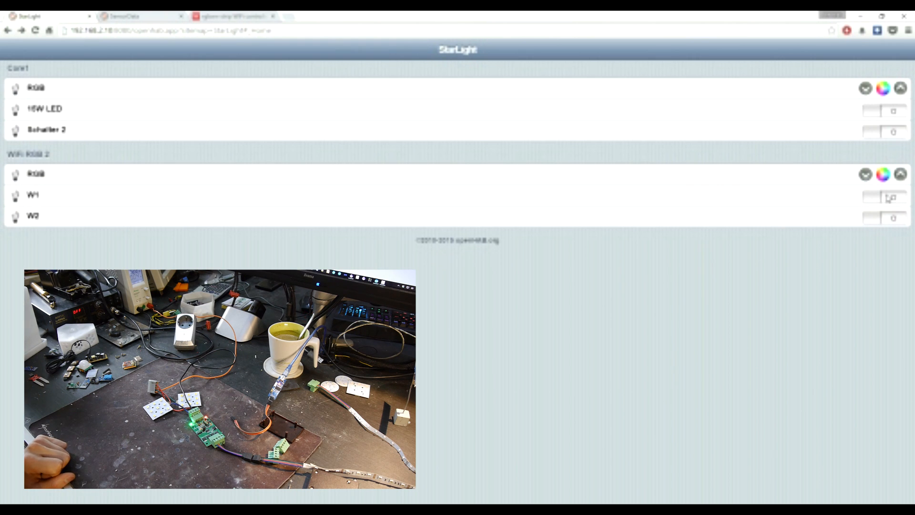
{"action": "left_click", "coordinate": [883, 173]}
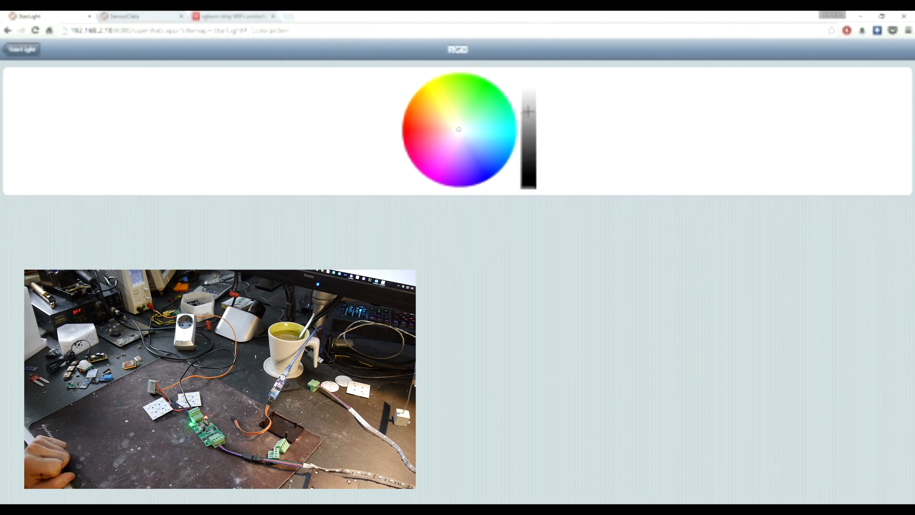
Set the RGB strip to green at full brightness, sweep through purple and cyan, and finish on red.
{"action": "left_click", "coordinate": [494, 87]}
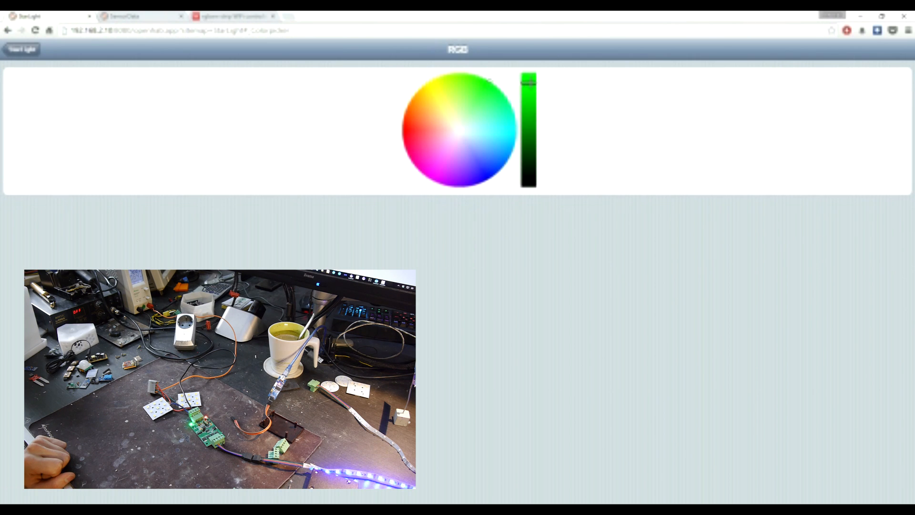
{"action": "left_click_drag", "start_coordinate": [529, 83], "coordinate": [542, 63]}
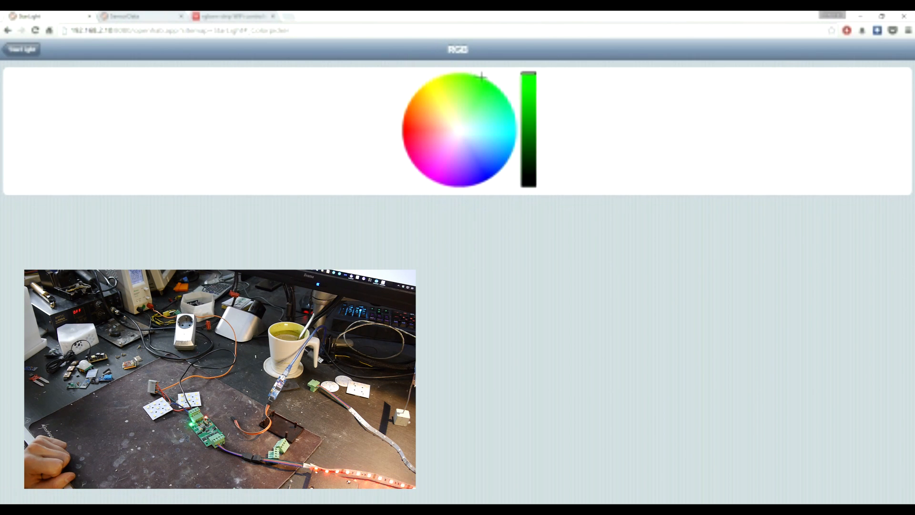
{"action": "left_click_drag", "start_coordinate": [482, 76], "coordinate": [394, 153]}
{"action": "left_click", "coordinate": [472, 173]}
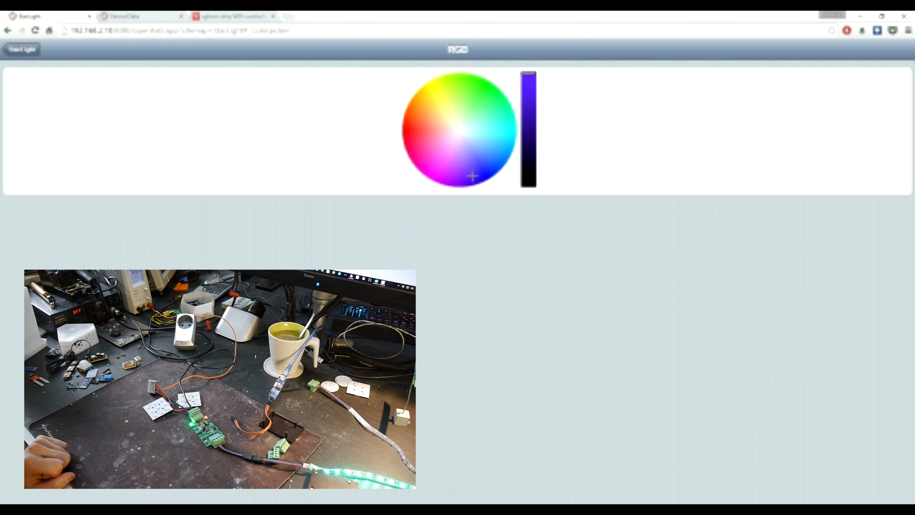
{"action": "left_click_drag", "start_coordinate": [472, 175], "coordinate": [396, 148]}
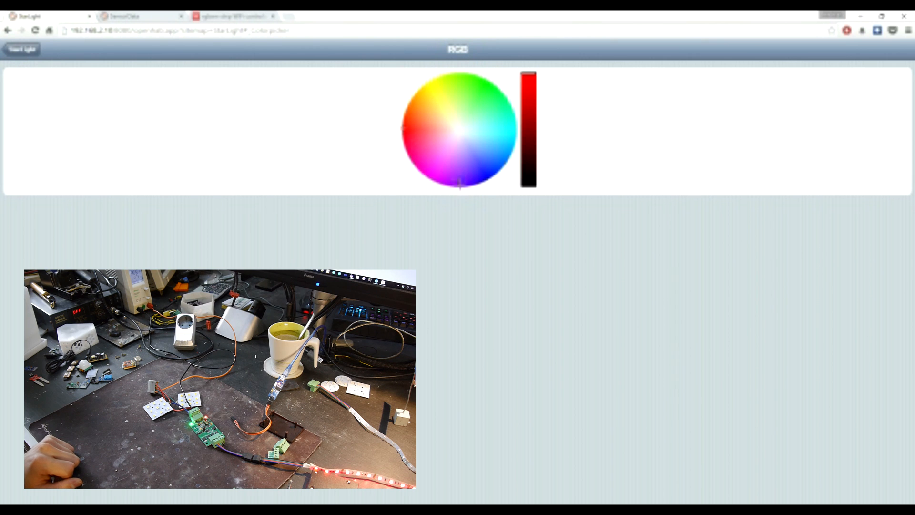
{"action": "left_click", "coordinate": [21, 50]}
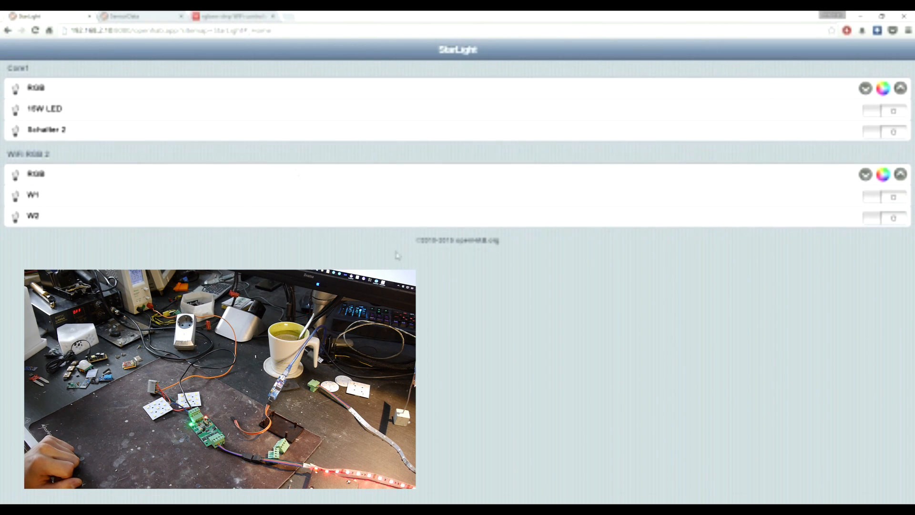